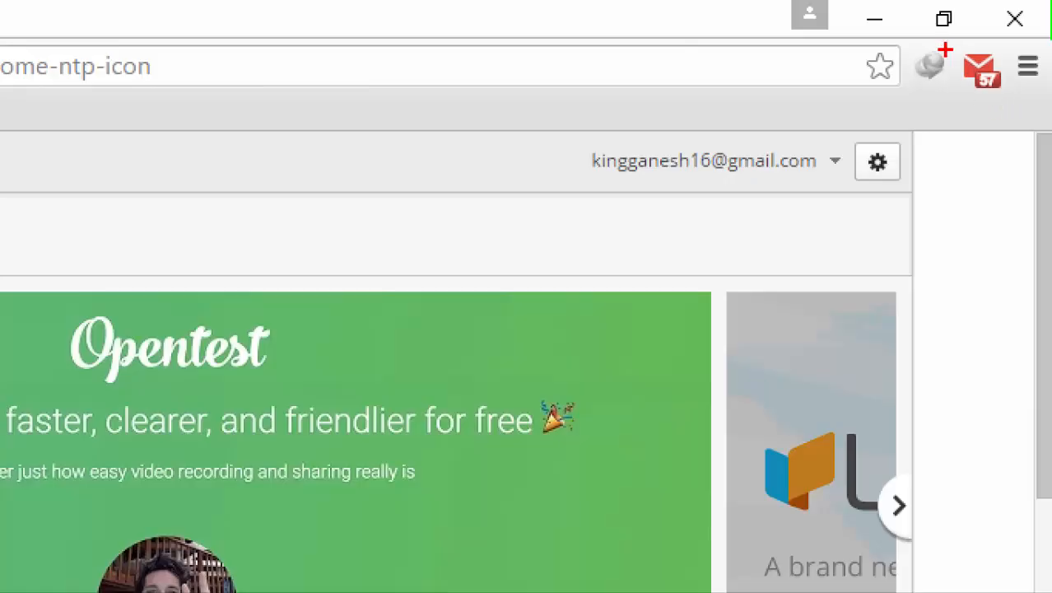
Search the Chrome Web Store extensions for "gmail".
left_click_drag(951, 51, 1013, 105)
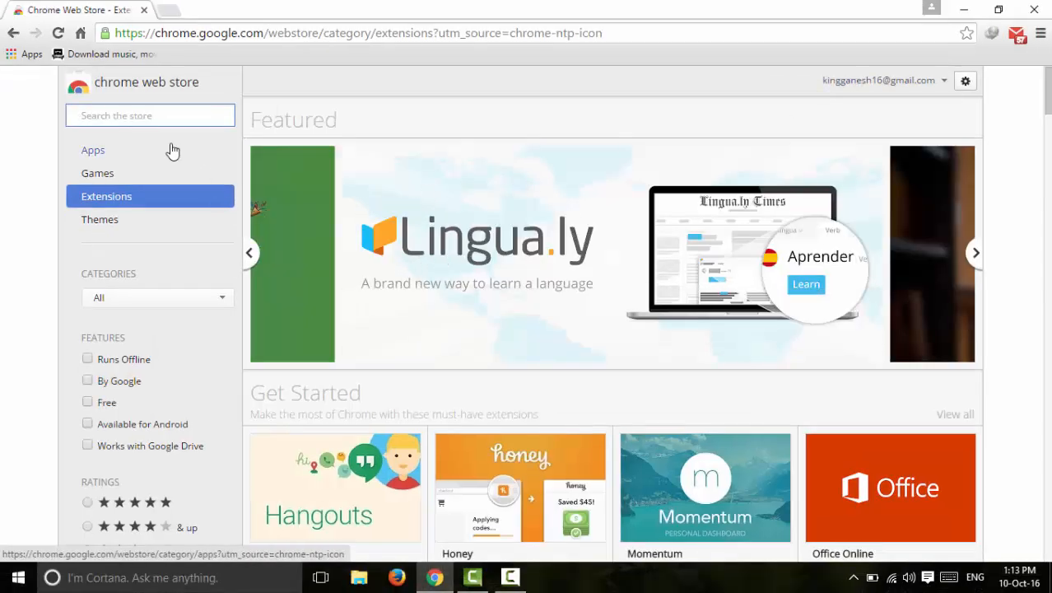
type("gma")
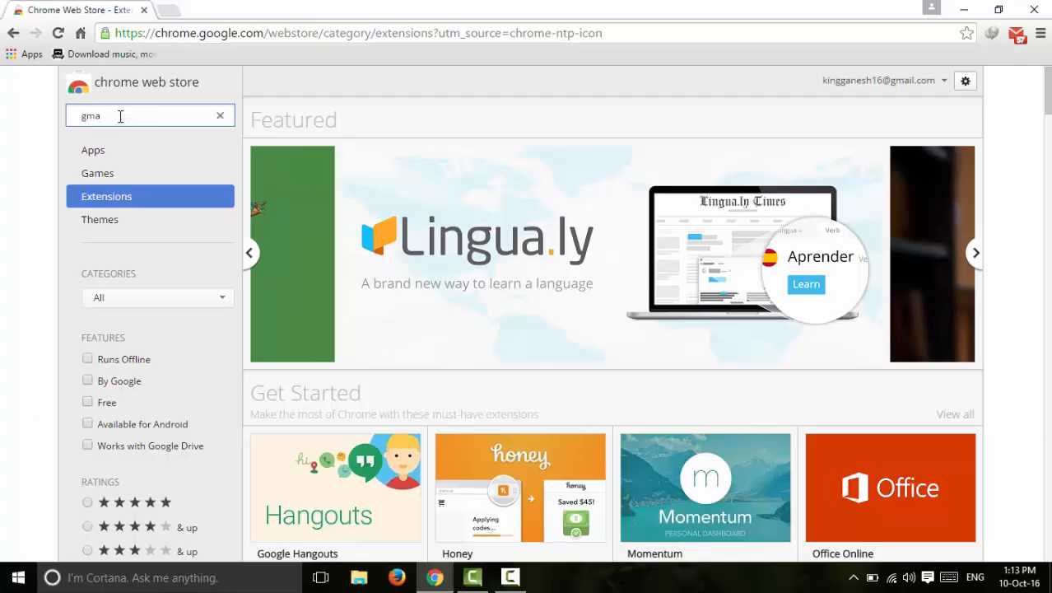
type("il")
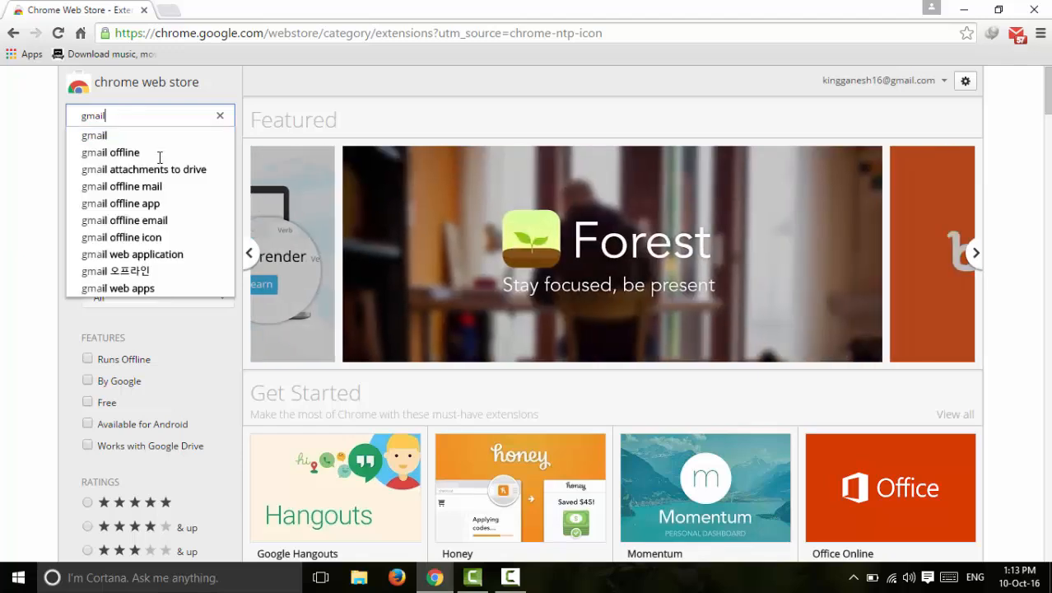
key("Return")
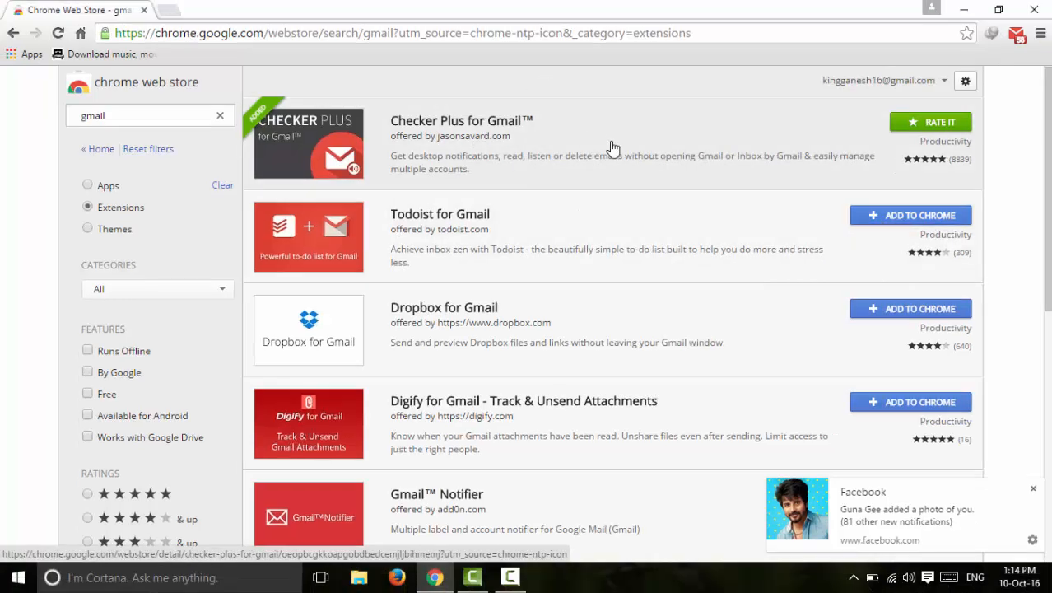
Start adding the Todoist for Gmail extension and cancel its installation prompt.
left_click(909, 216)
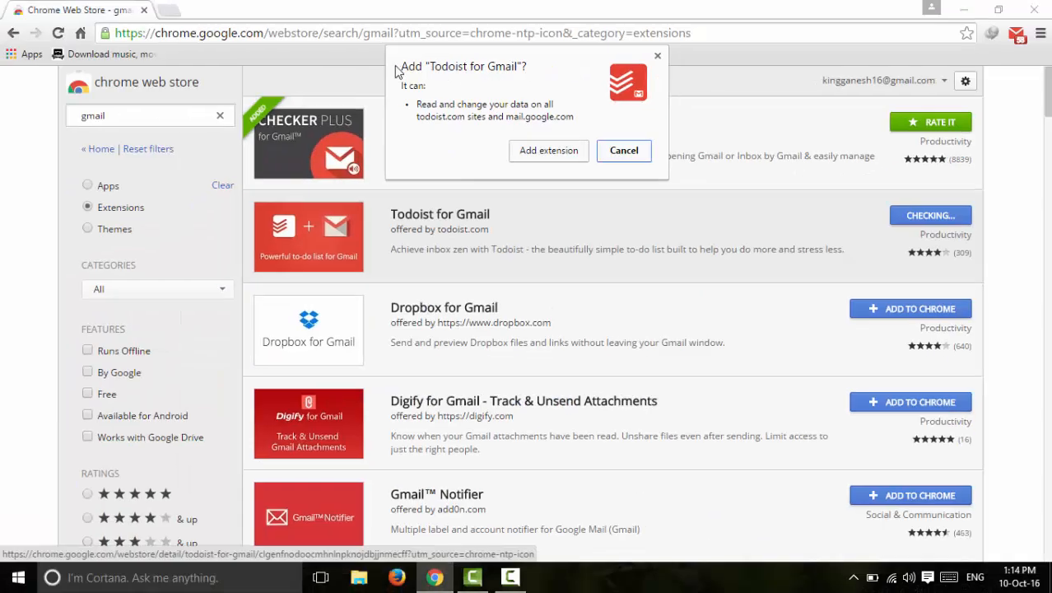
key("Escape")
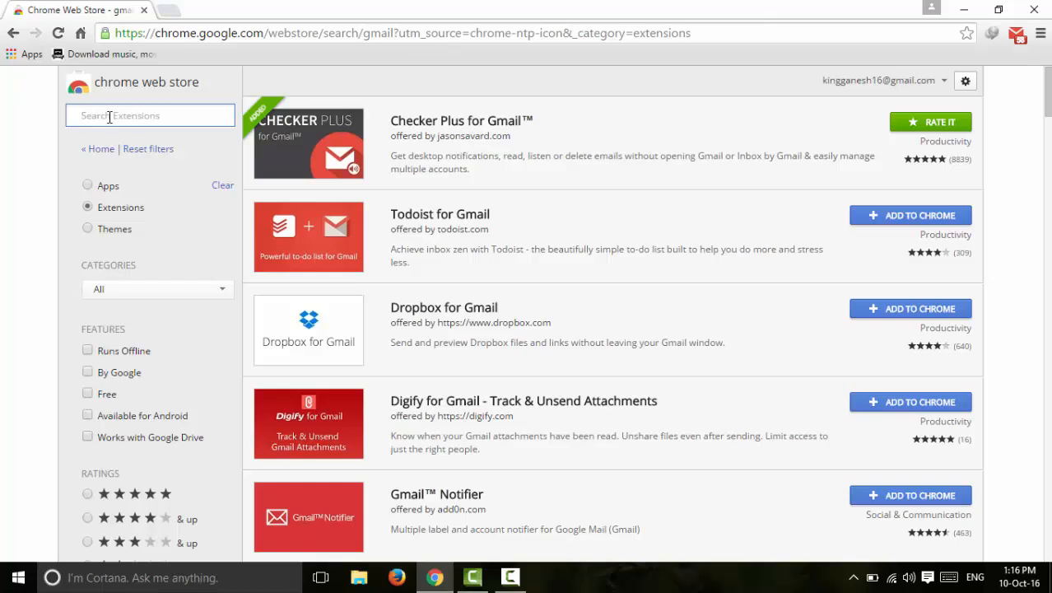
Search the store's extensions for "adblock plus" using the suggested search term.
type("ad")
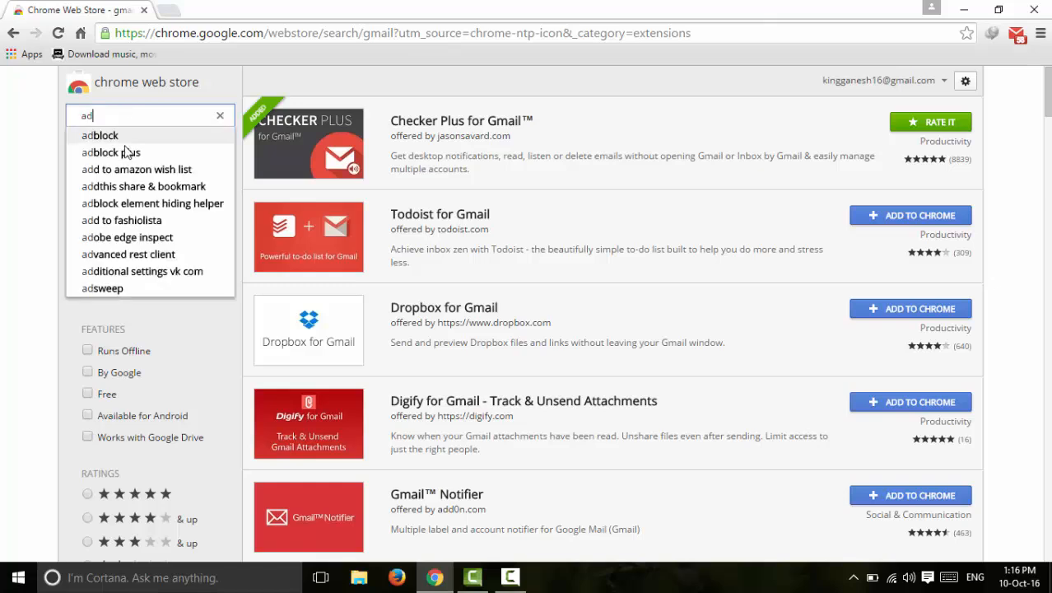
left_click(129, 157)
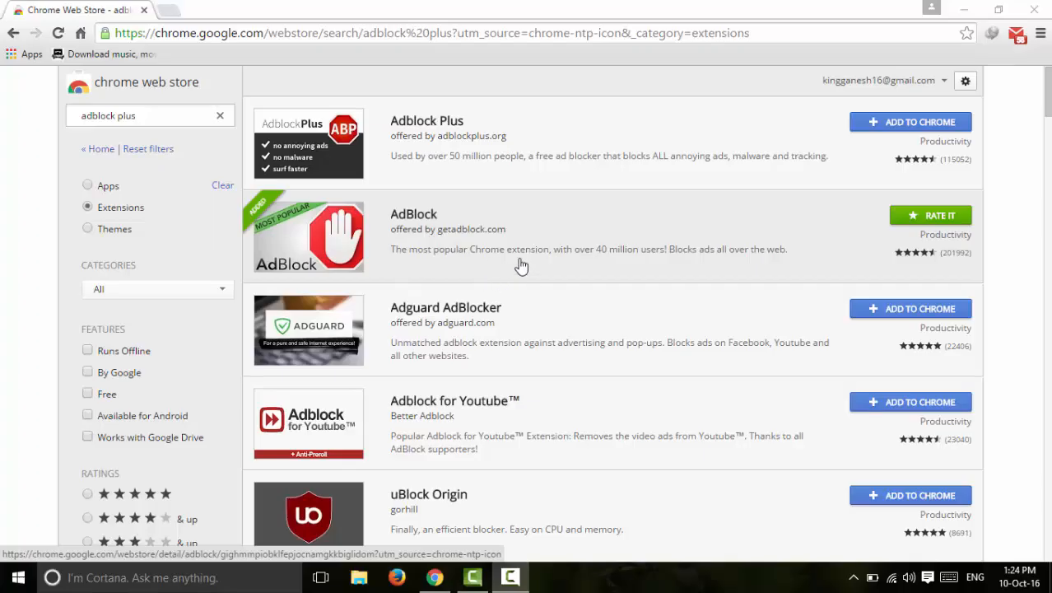
Open the browser's extensions management page and enable the AdBlock extension.
left_click(1041, 33)
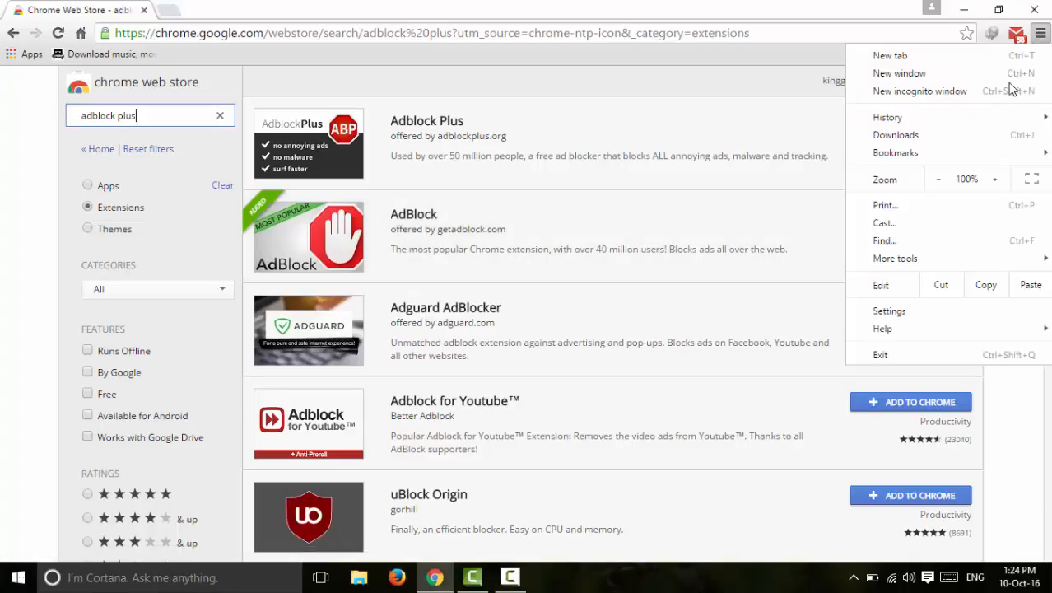
mouse_move(922, 259)
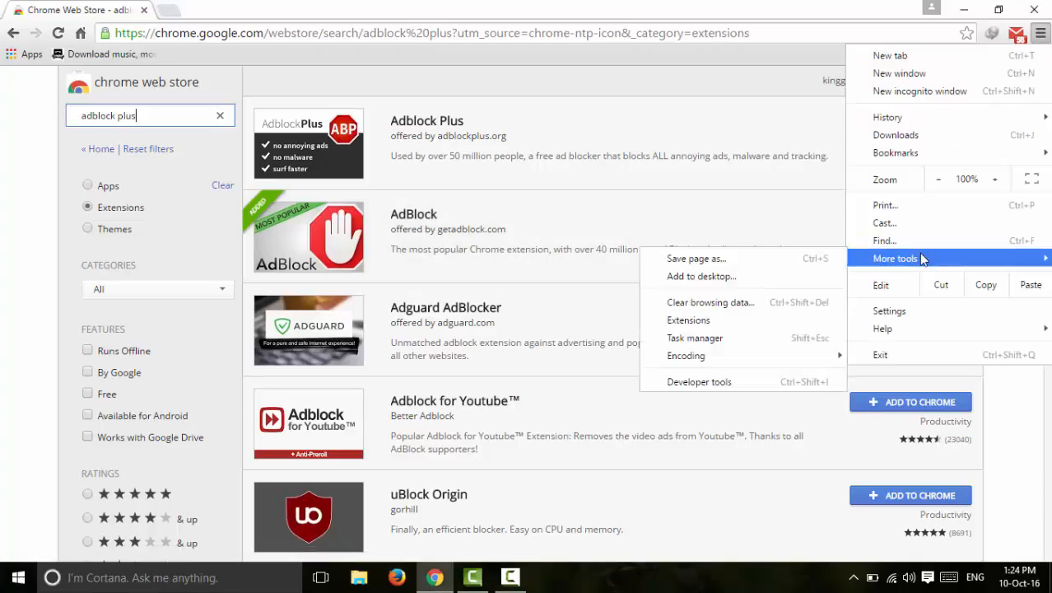
left_click(705, 323)
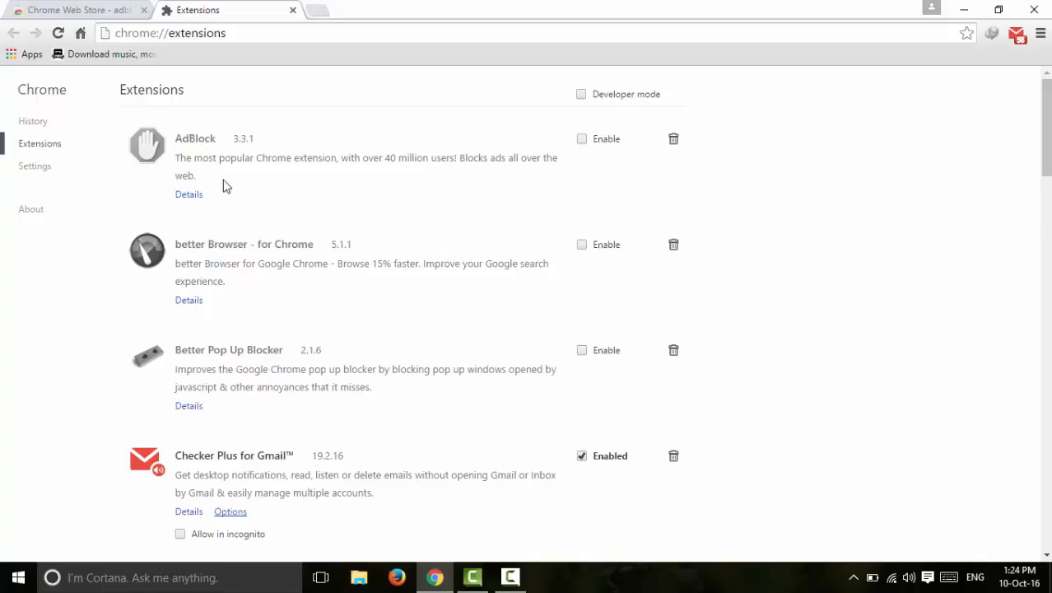
left_click(584, 140)
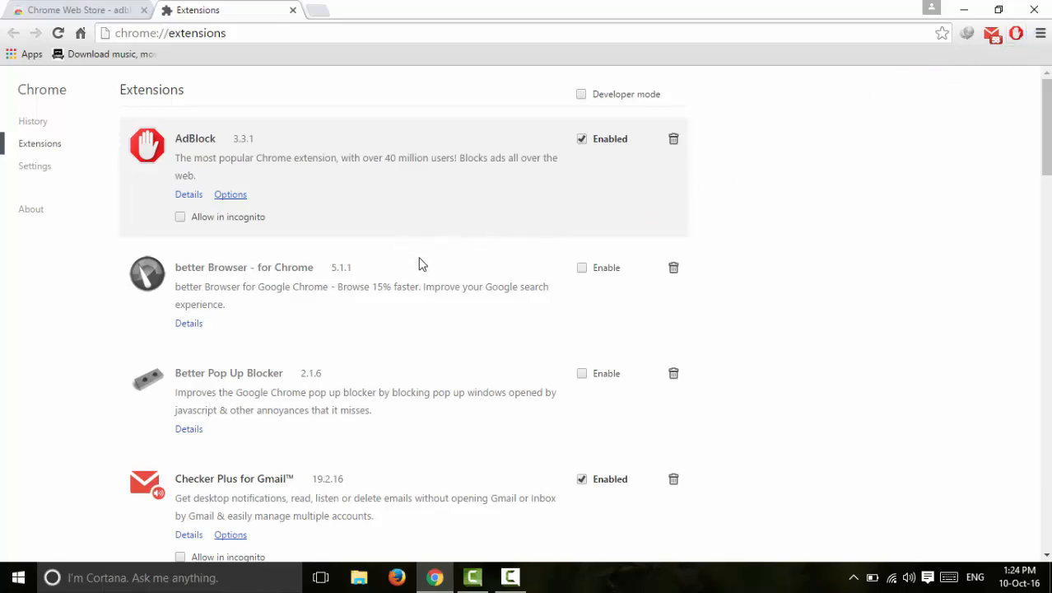
Disable the Checker Plus for Gmail extension in the list of installed extensions.
scroll(403, 296, "down", 1)
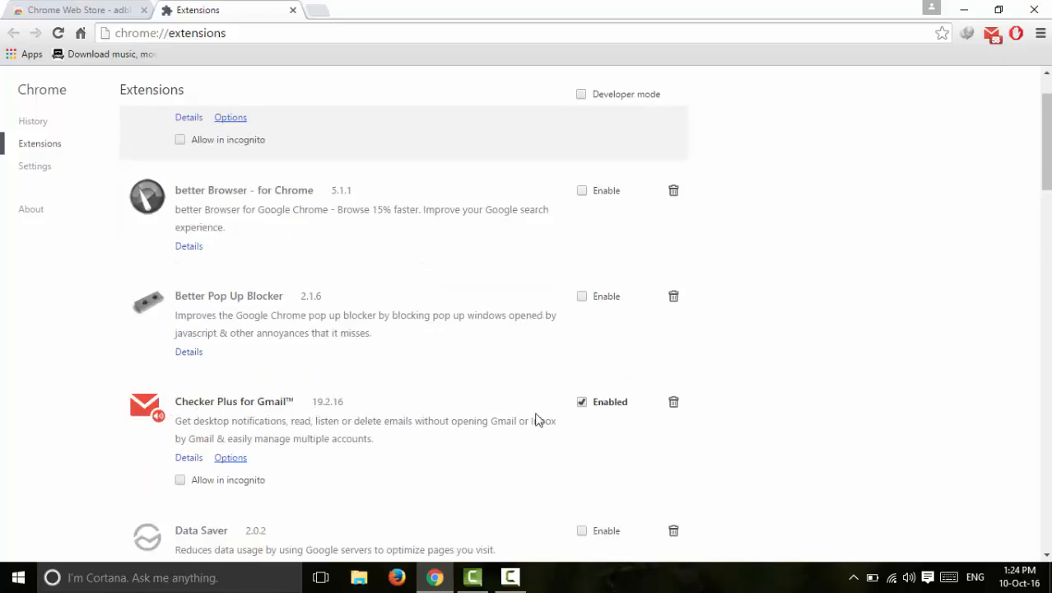
left_click(581, 404)
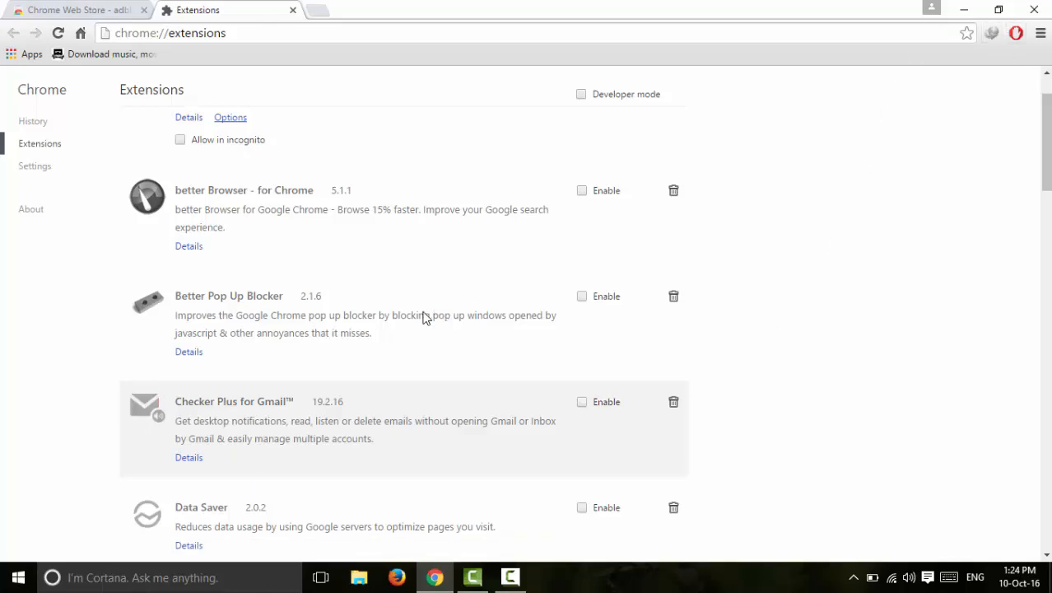
Allow AdBlock to run in incognito mode, and turn that permission back off.
scroll(382, 287, "up", 1)
scroll(383, 289, "down", 1)
scroll(387, 296, "up", 1)
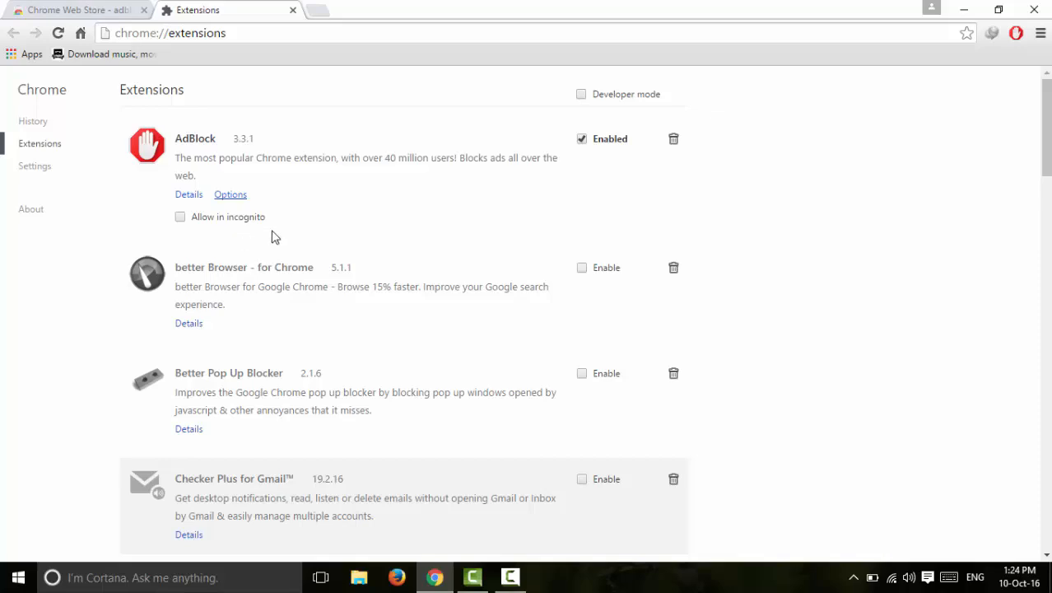
left_click(181, 218)
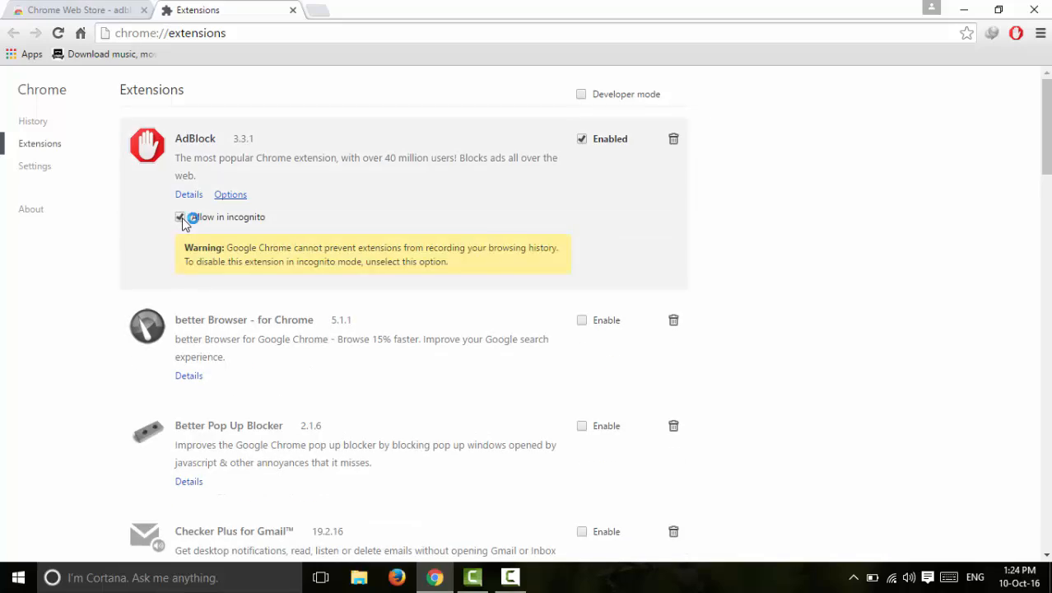
left_click(180, 218)
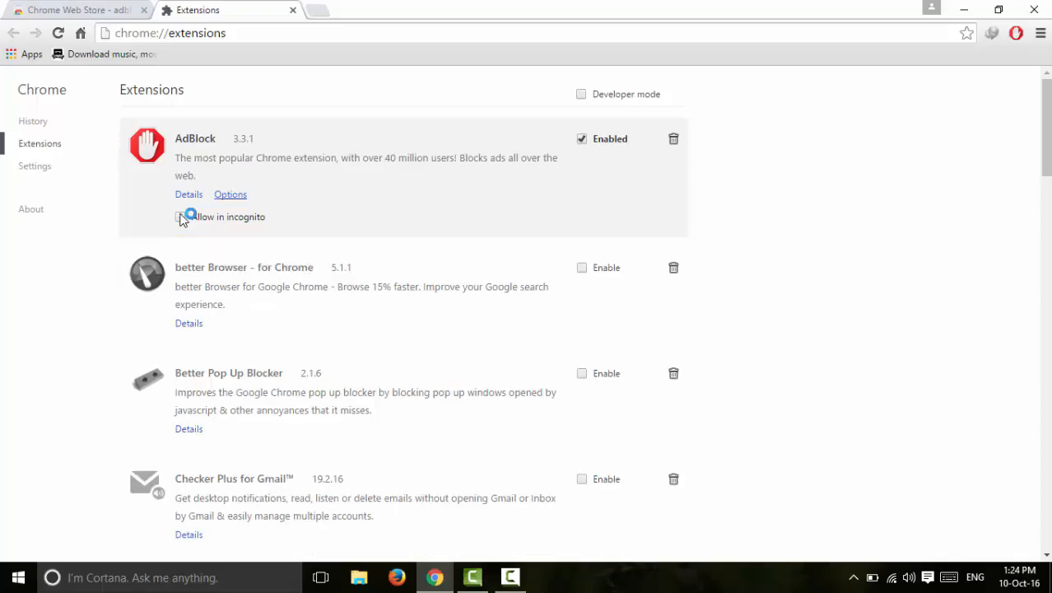
Close the extensions management page and search the store for the suggested term "fastestchrome browse faster".
left_click(292, 10)
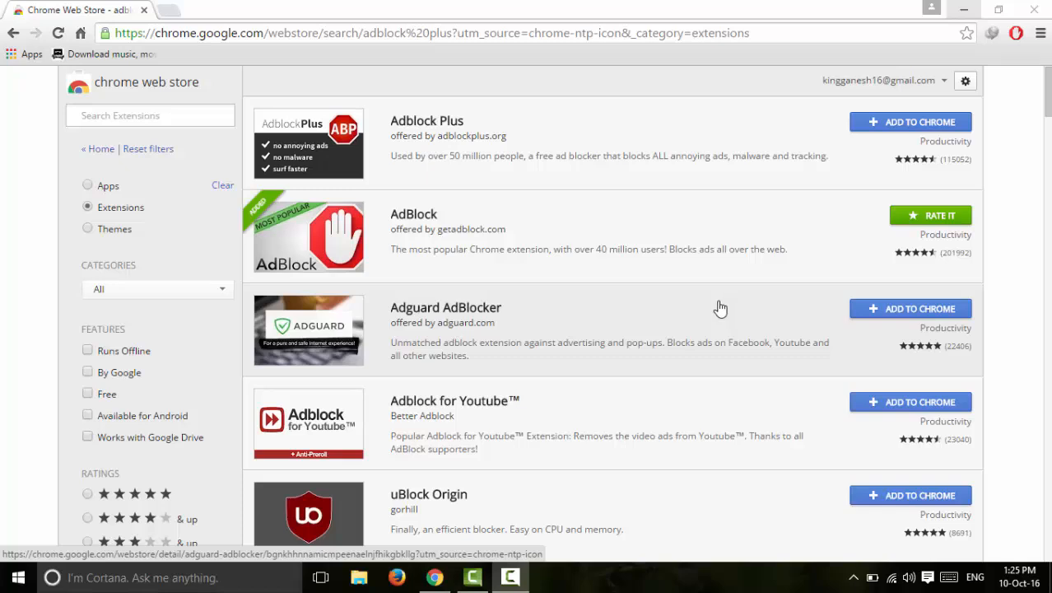
left_click(136, 115)
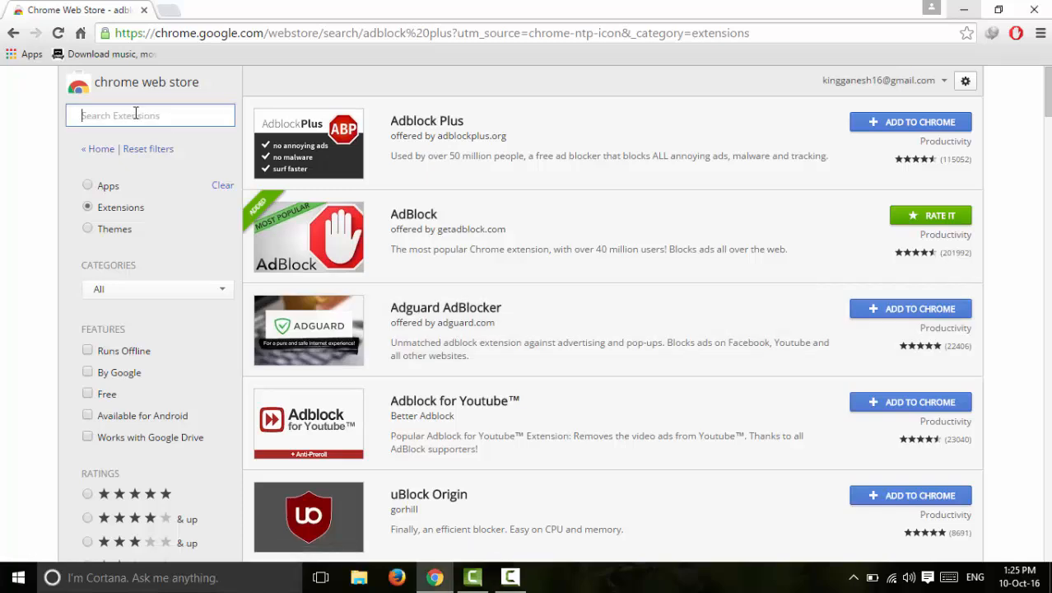
type("fas")
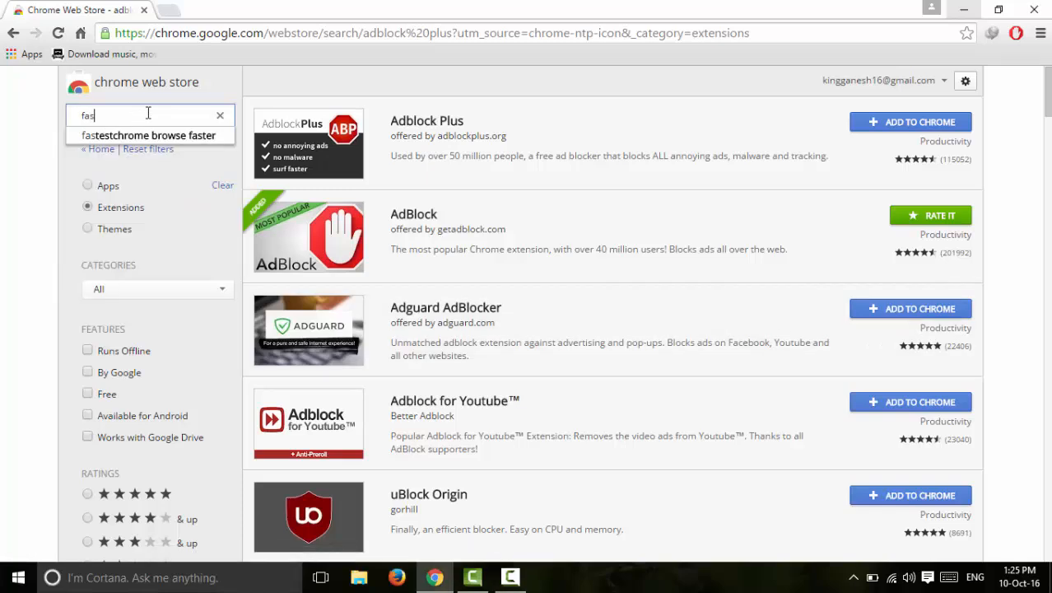
left_click(107, 137)
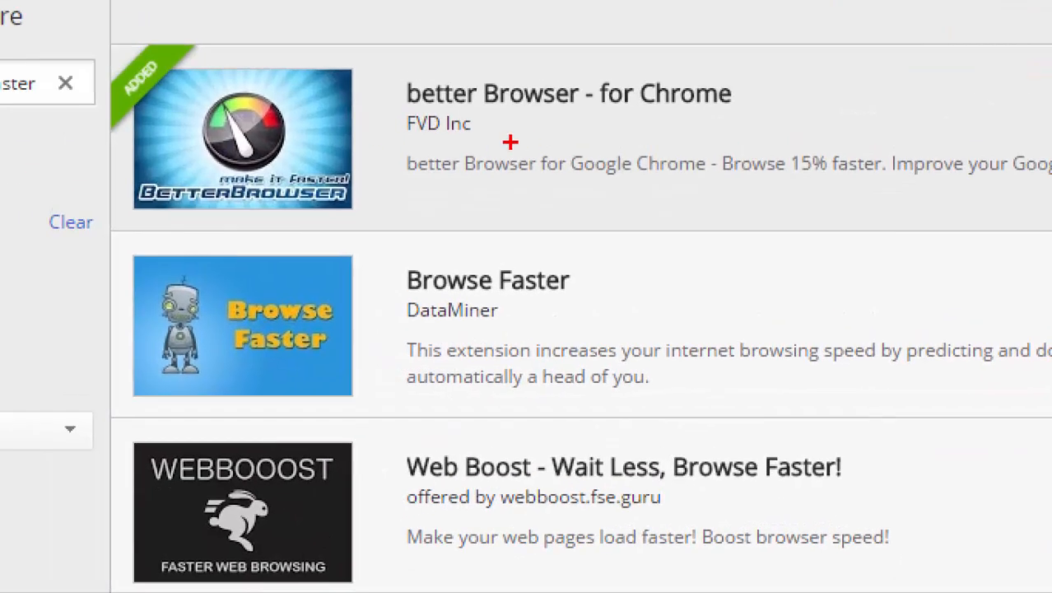
left_click_drag(170, 67, 107, 114)
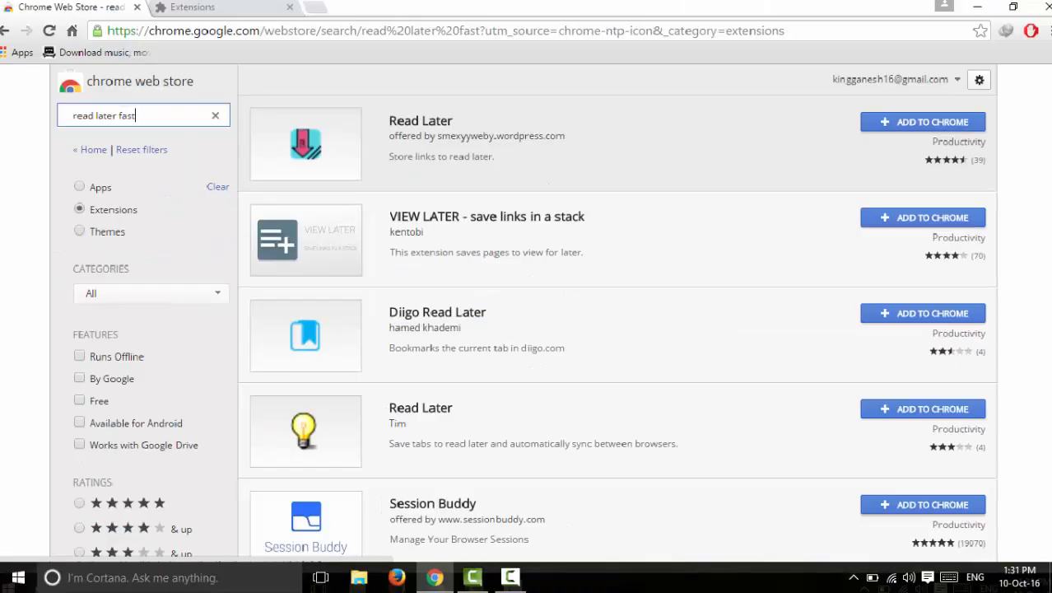
Request installation of the Read Later extension offered by smexyyweby.wordpress.com.
left_click(930, 122)
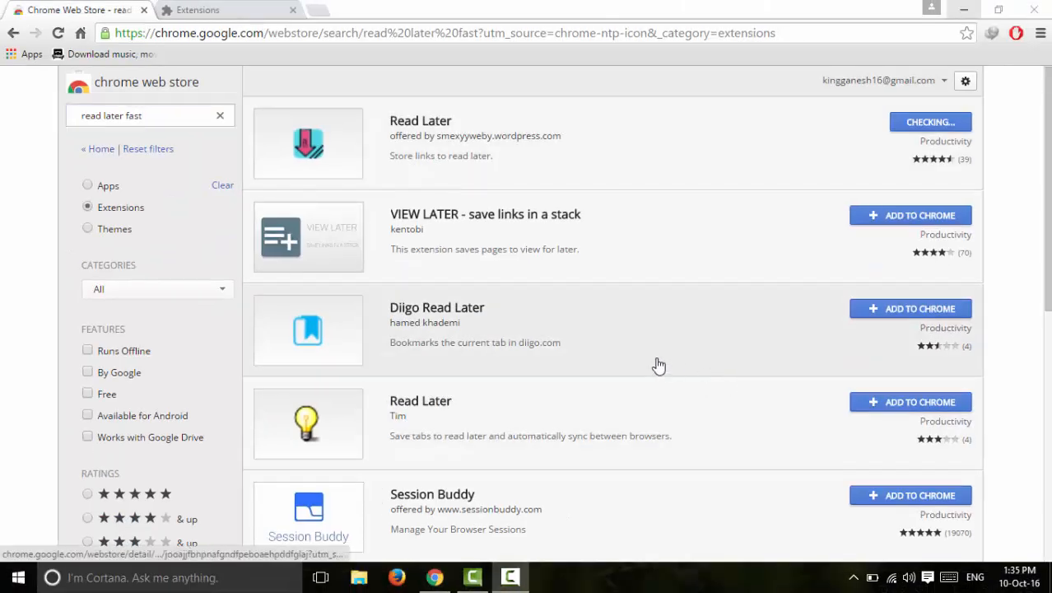
Enable History Eraser App on the extensions management page and close the app window it opens.
left_click(225, 13)
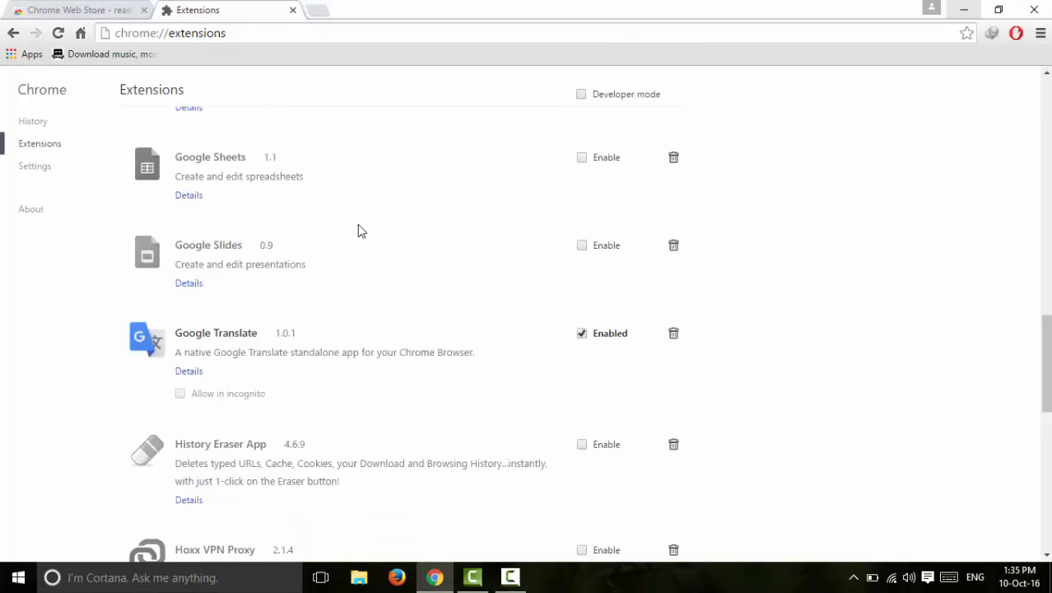
scroll(360, 233, "up", 3)
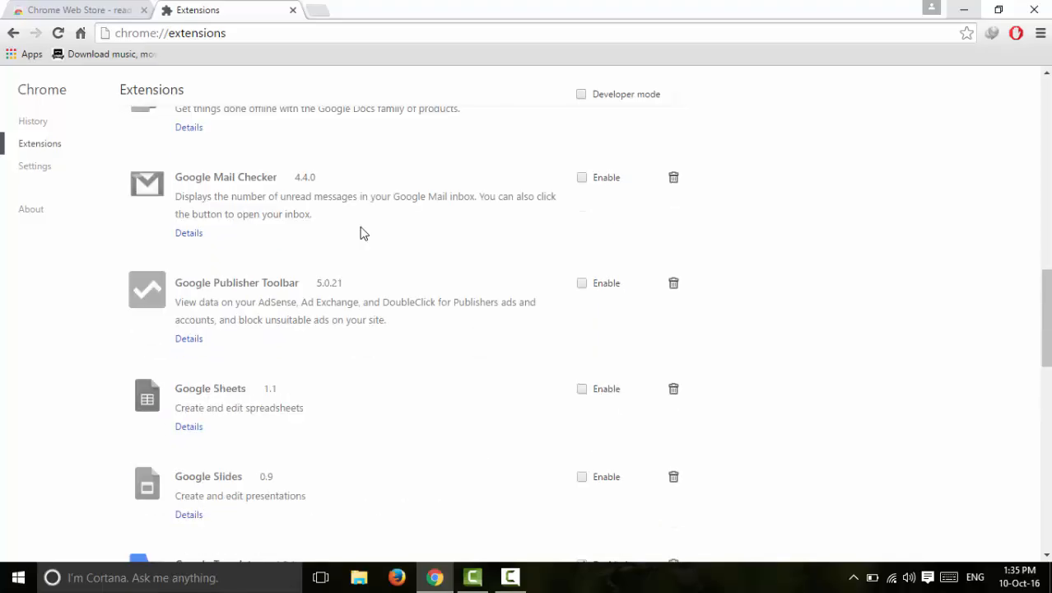
scroll(360, 233, "down", 4)
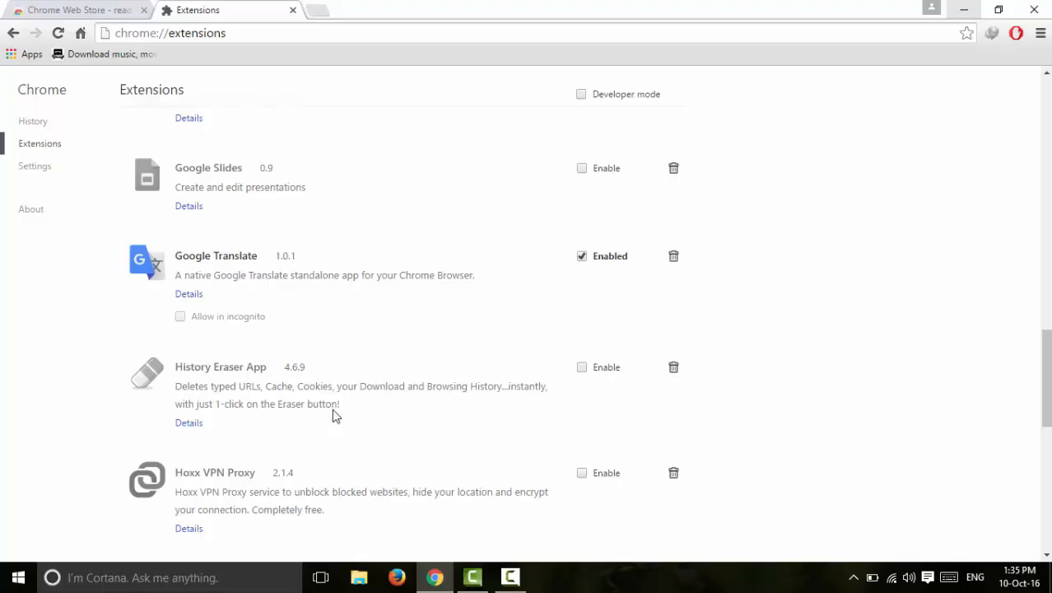
scroll(336, 328, "down", 2)
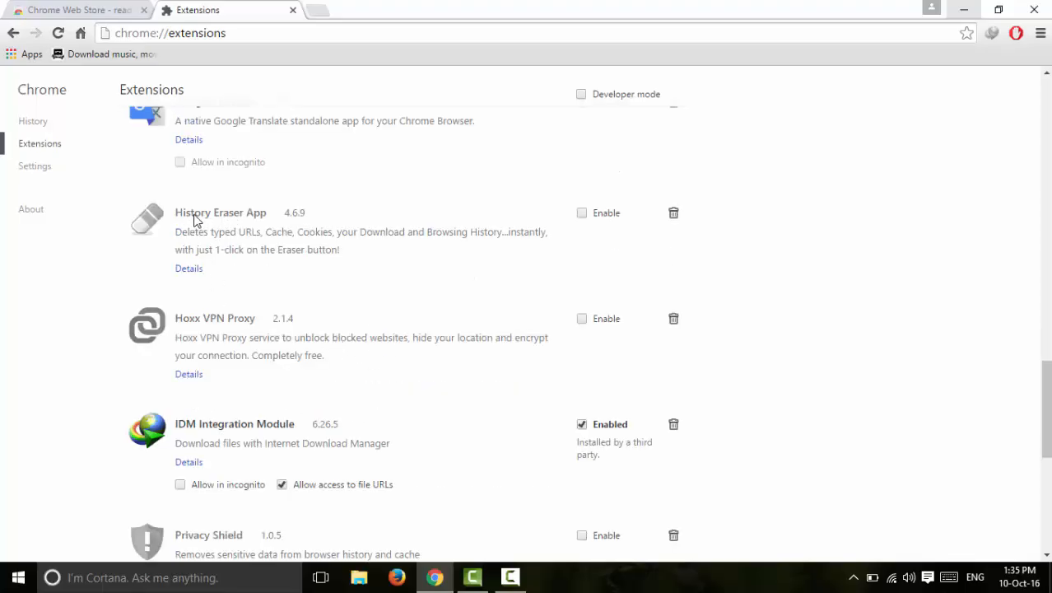
left_click(583, 214)
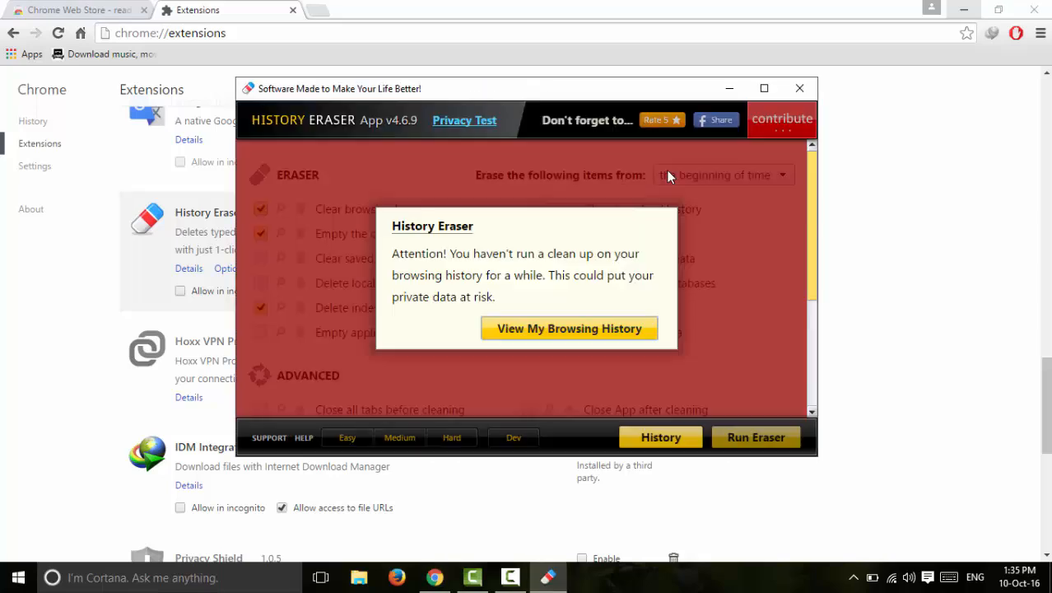
left_click(800, 88)
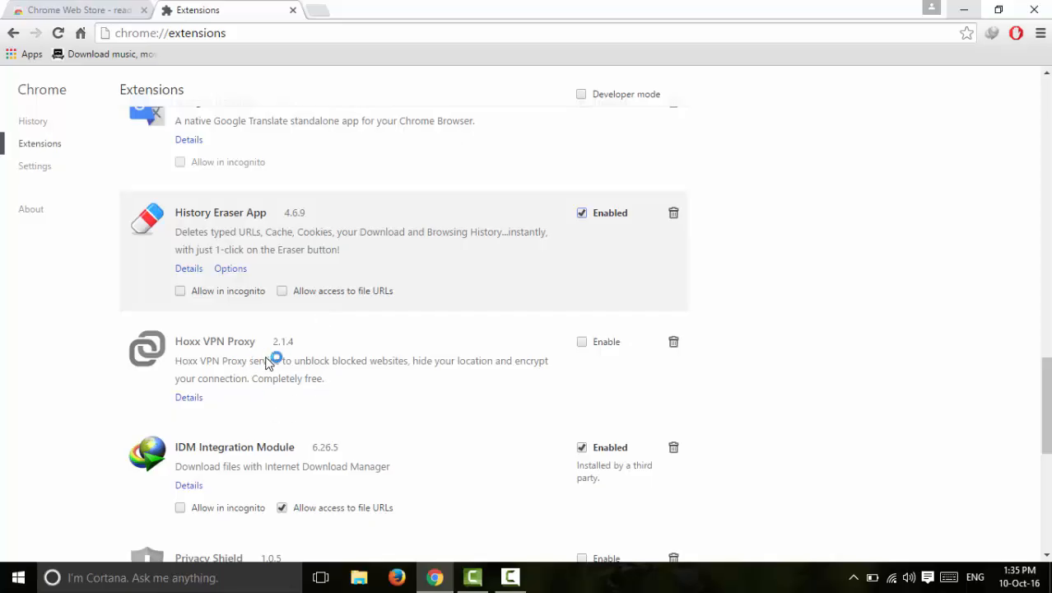
Confirm adding the Read Later extension to Chrome and minimize the browser window.
left_click(582, 341)
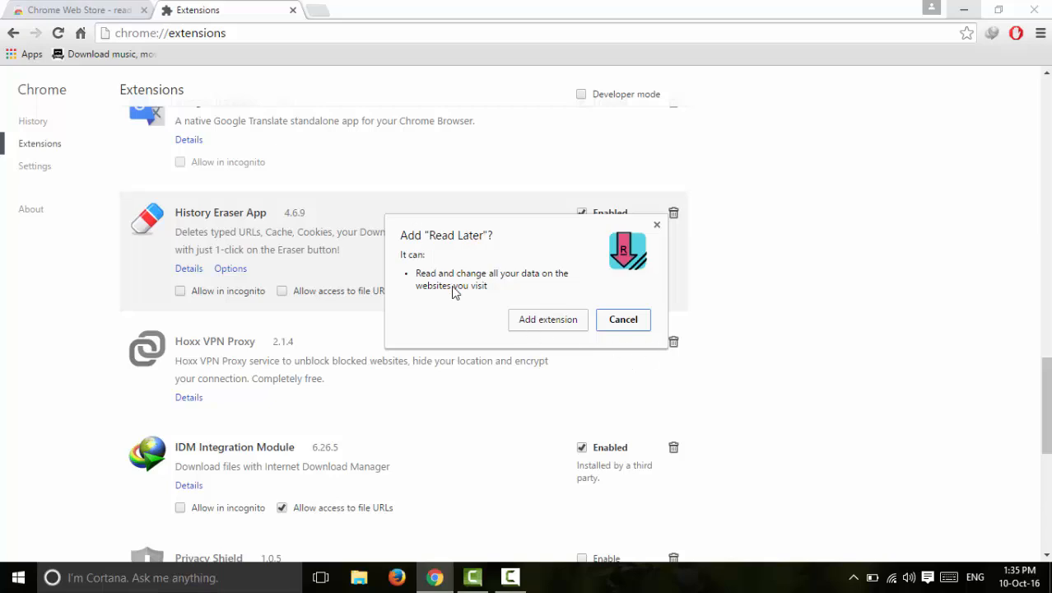
left_click(547, 319)
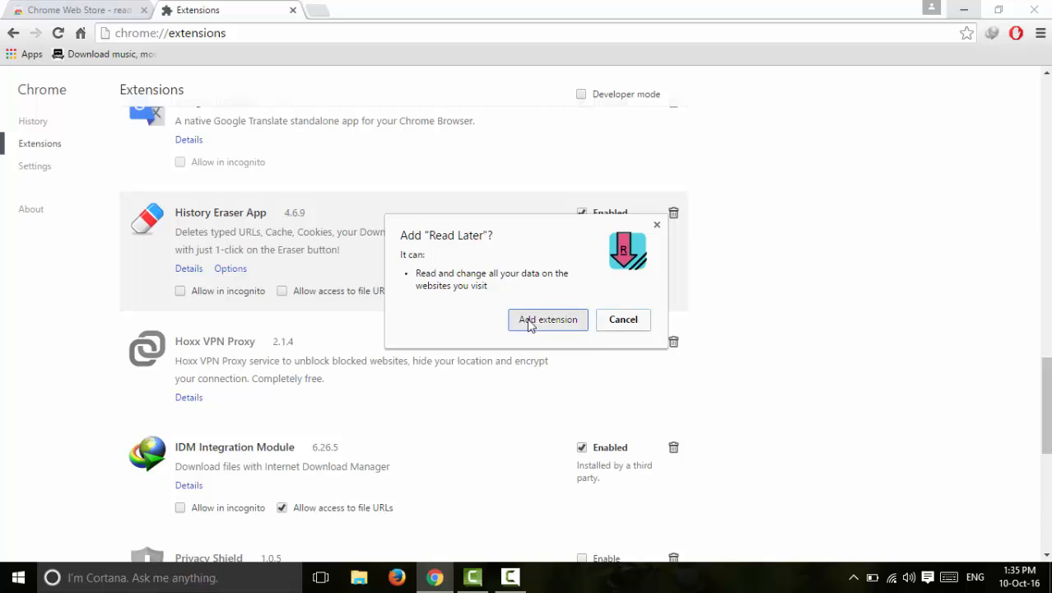
scroll(254, 419, "up", 10)
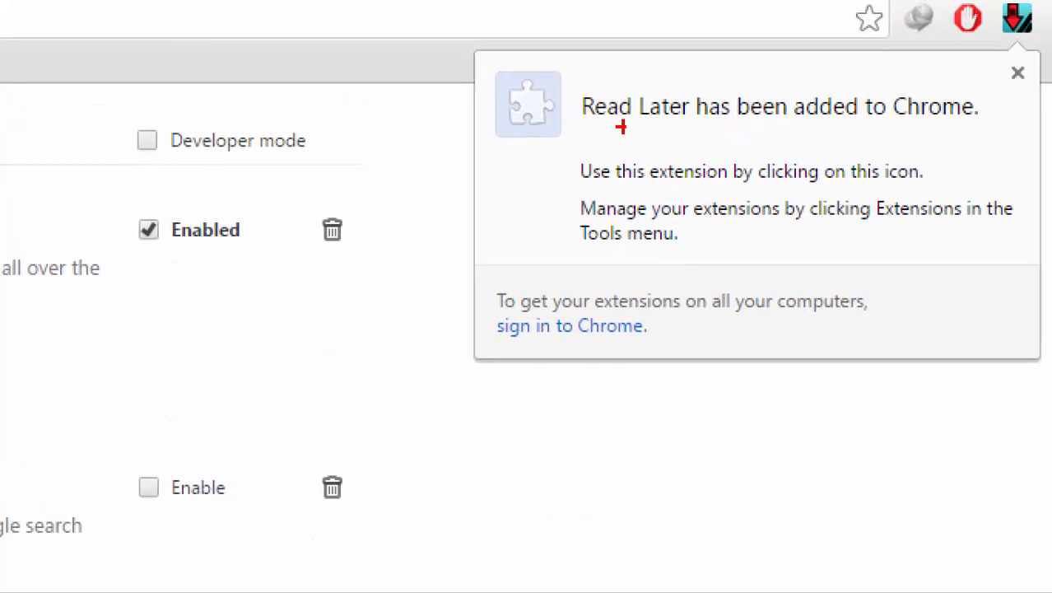
left_click_drag(604, 129, 962, 122)
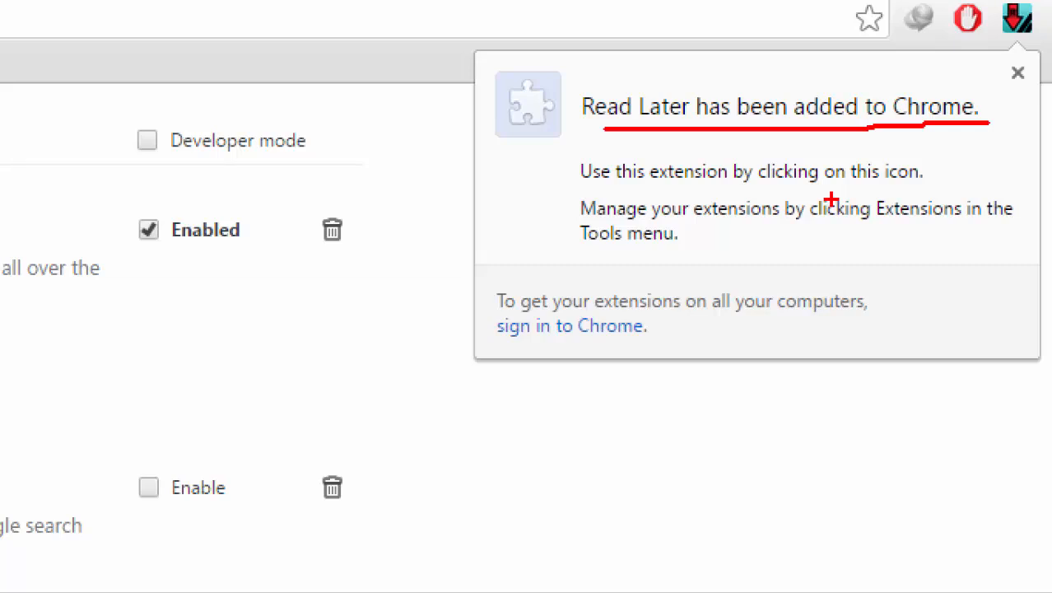
left_click(859, 360)
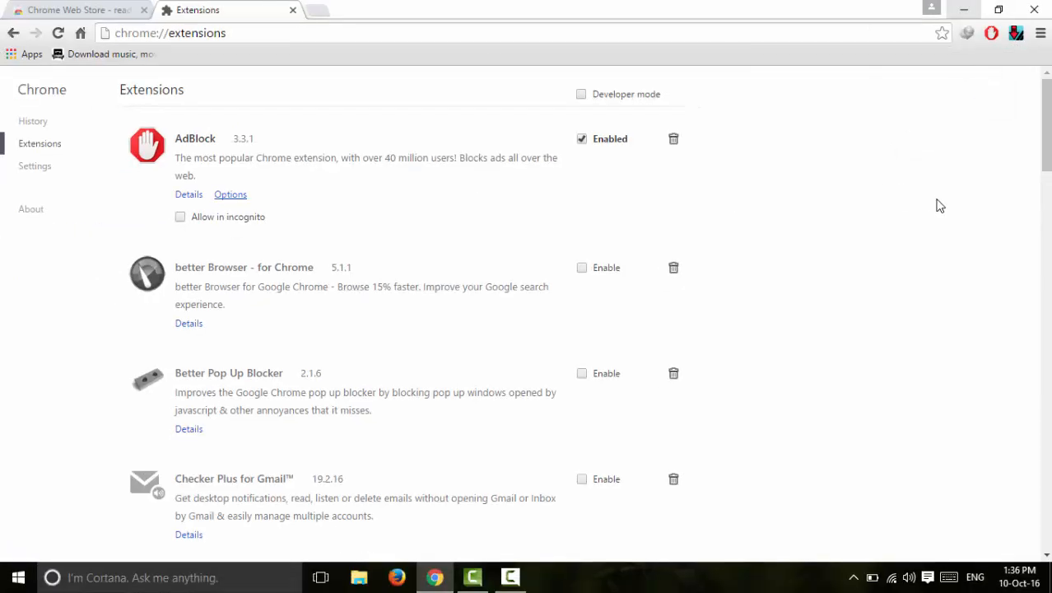
left_click(961, 11)
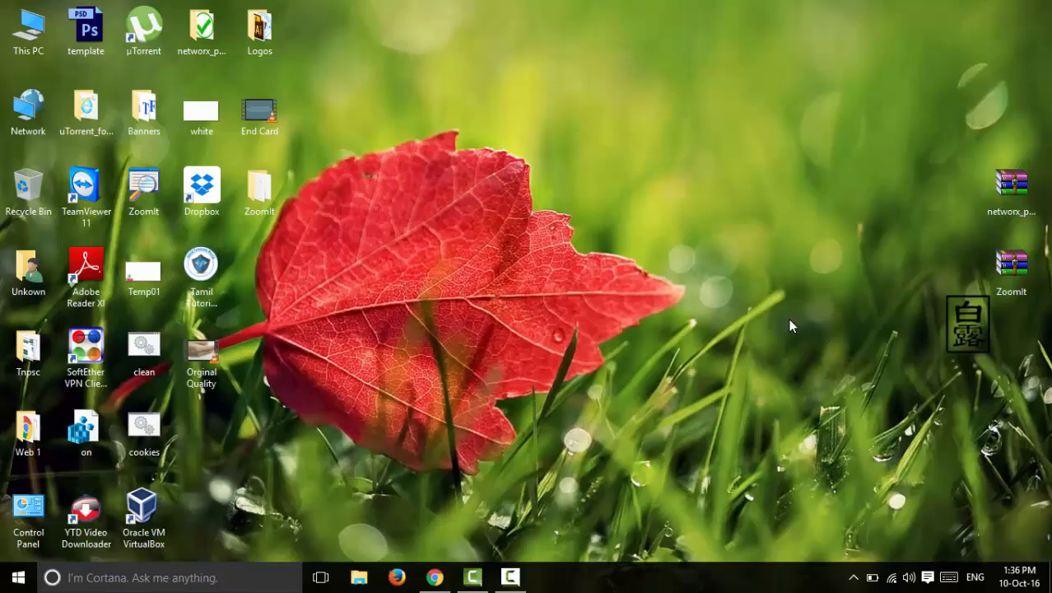